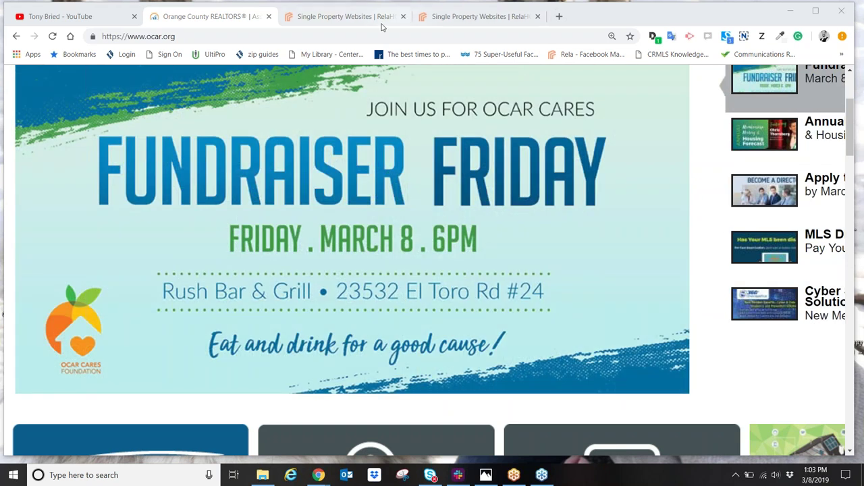
# Step: Go to the relahq.com/register/ocr page and scroll down to the OCR member plans and pricing
pyautogui.click(358, 19)
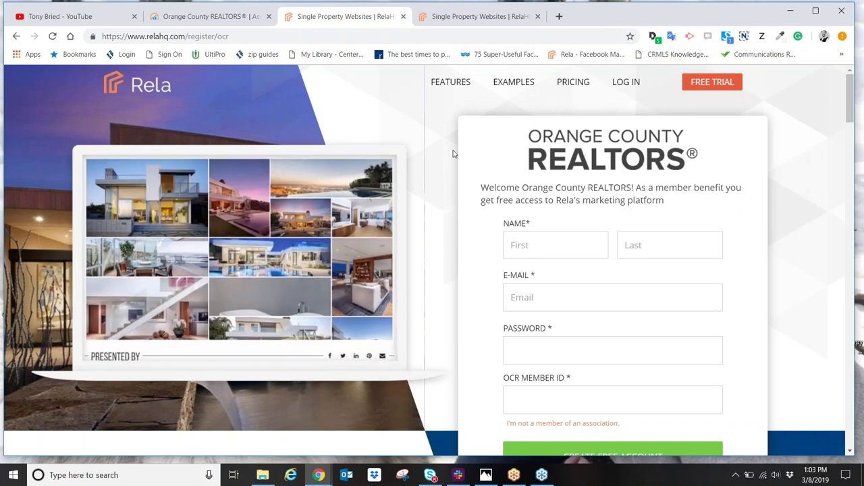
pyautogui.scroll(-15, 431, 180)
pyautogui.scroll(-10, 442, 226)
pyautogui.scroll(-12, 379, 254)
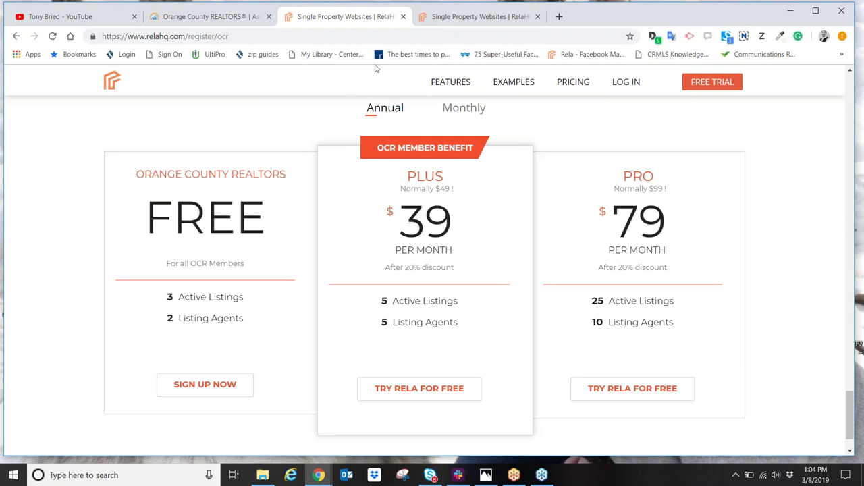
pyautogui.click(471, 18)
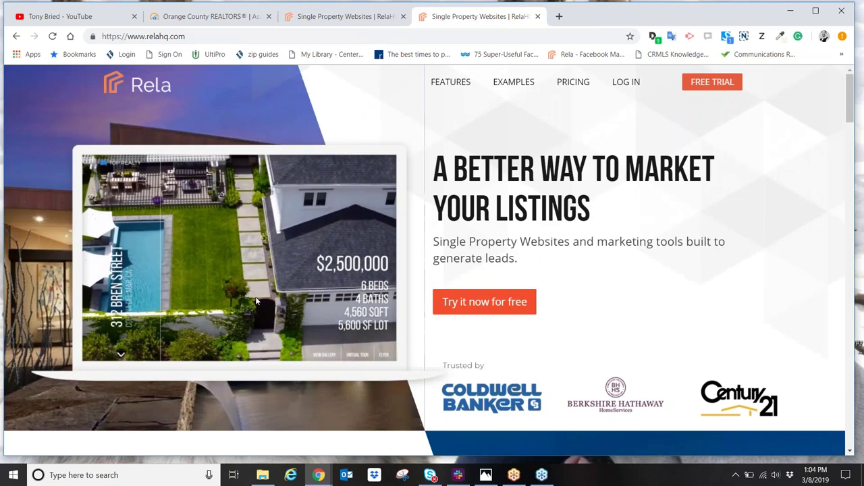
pyautogui.scroll(-10, 272, 368)
pyautogui.scroll(-15, 272, 368)
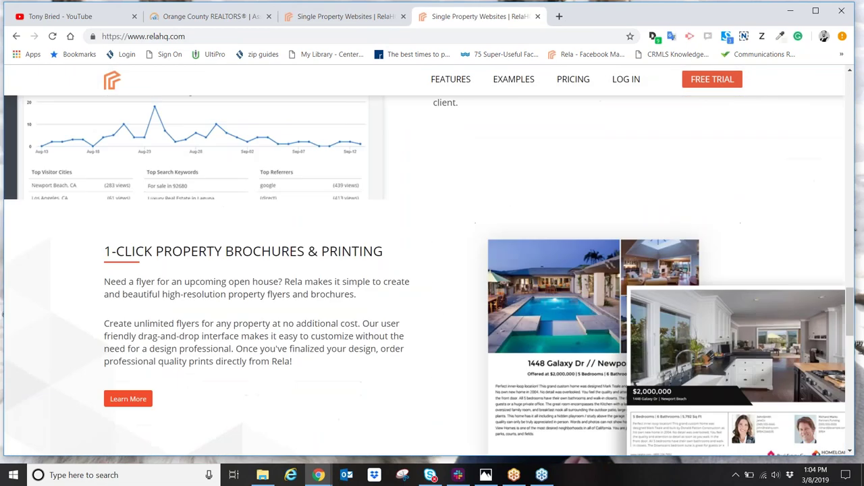
pyautogui.scroll(-3, 262, 356)
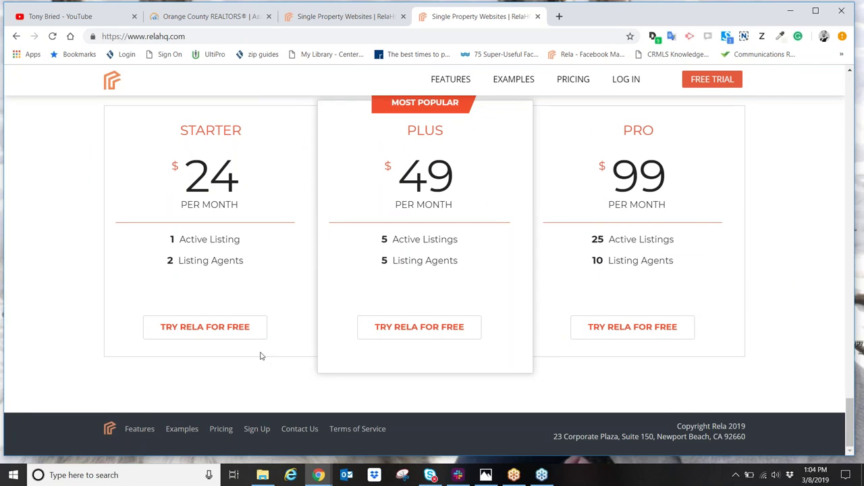
pyautogui.click(351, 15)
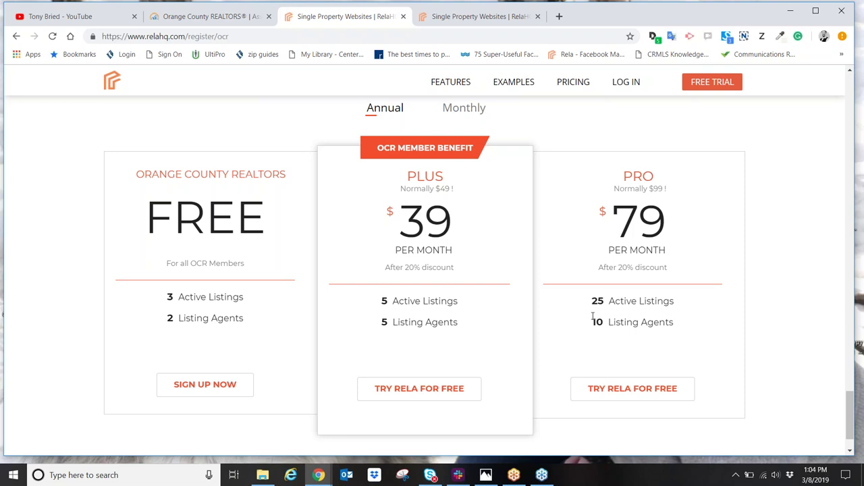
# Step: Highlight the register/ocr web address, then scroll down to the empty free-account sign-up form
pyautogui.scroll(15, 550, 371)
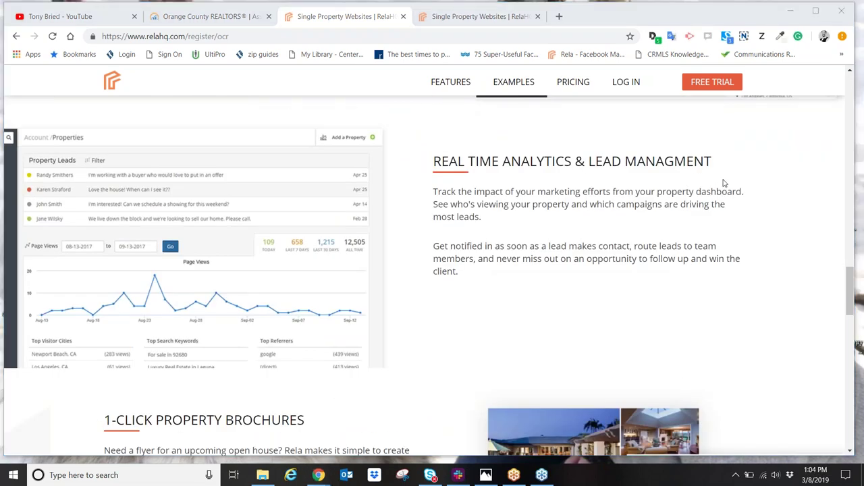
pyautogui.moveTo(263, 35)
pyautogui.mouseDown()
pyautogui.moveTo(108, 38)
pyautogui.moveTo(236, 39)
pyautogui.mouseUp()
pyautogui.scroll(20, 618, 210)
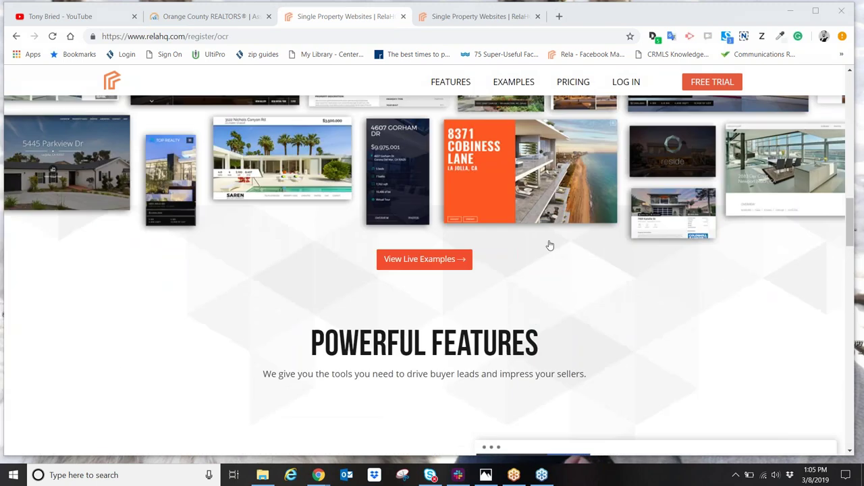
pyautogui.scroll(5, 548, 242)
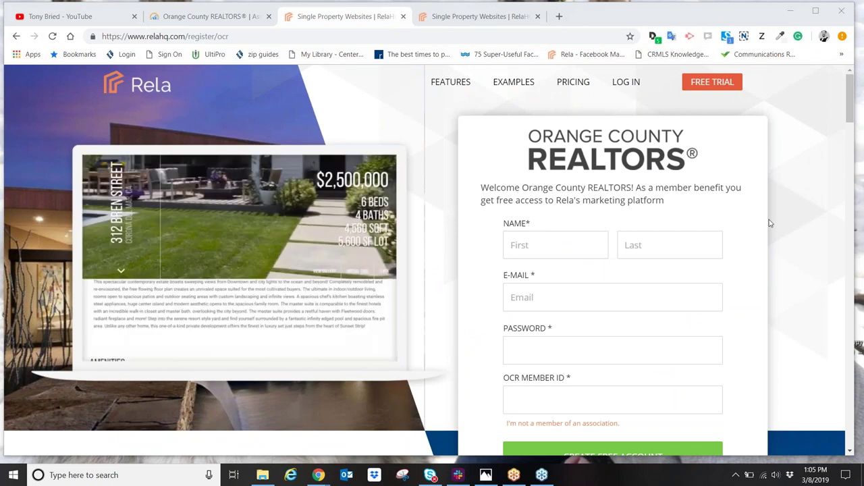
pyautogui.scroll(-2, 655, 172)
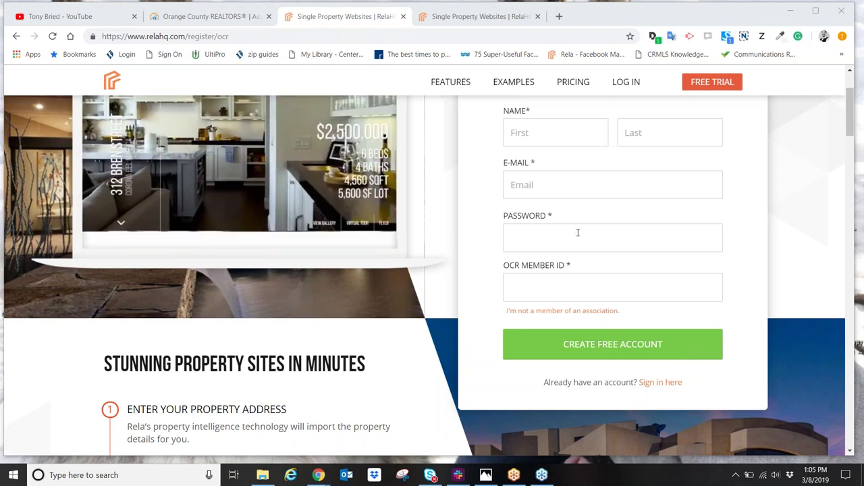
pyautogui.scroll(-1, 578, 233)
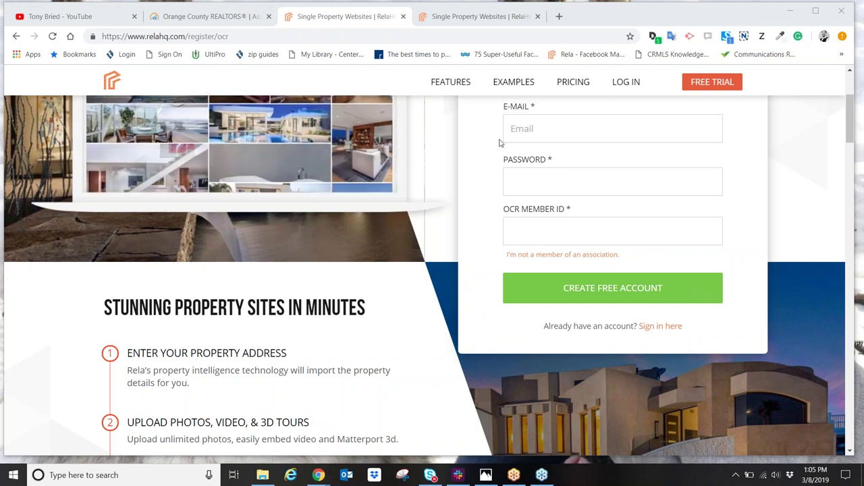
pyautogui.click(533, 235)
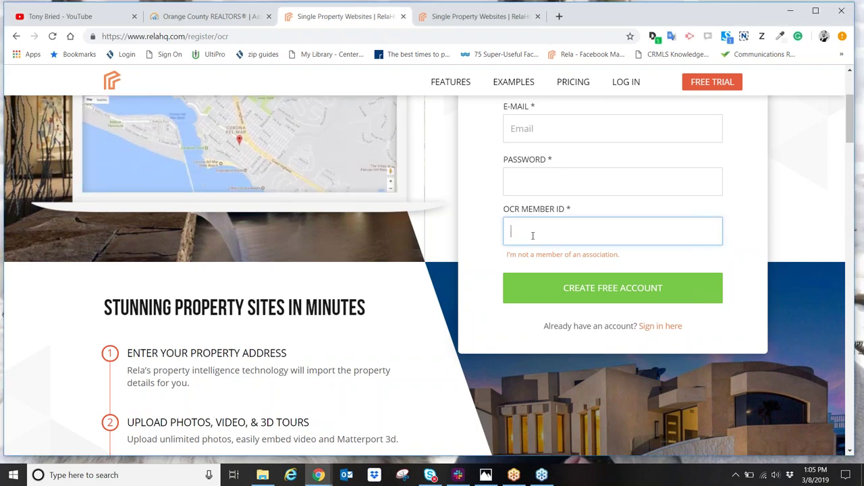
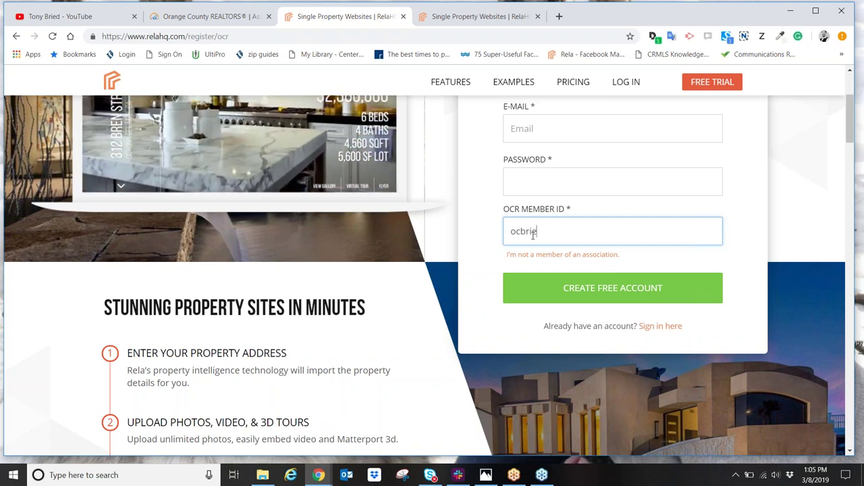
pyautogui.press('BackSpace')
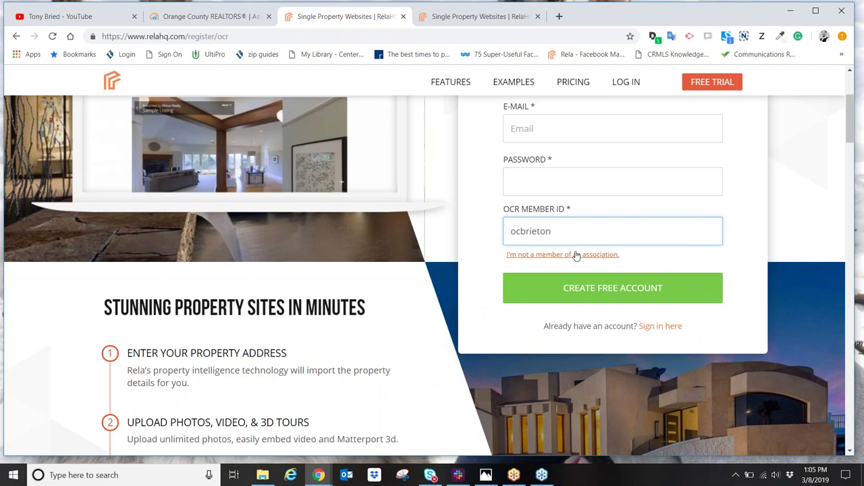
pyautogui.press('BackSpace')
pyautogui.press('BackSpace')
pyautogui.press('BackSpace')
pyautogui.press('BackSpace')
pyautogui.press('BackSpace')
pyautogui.press('BackSpace')
pyautogui.press('BackSpace')
pyautogui.press('BackSpace')
pyautogui.press('BackSpace')
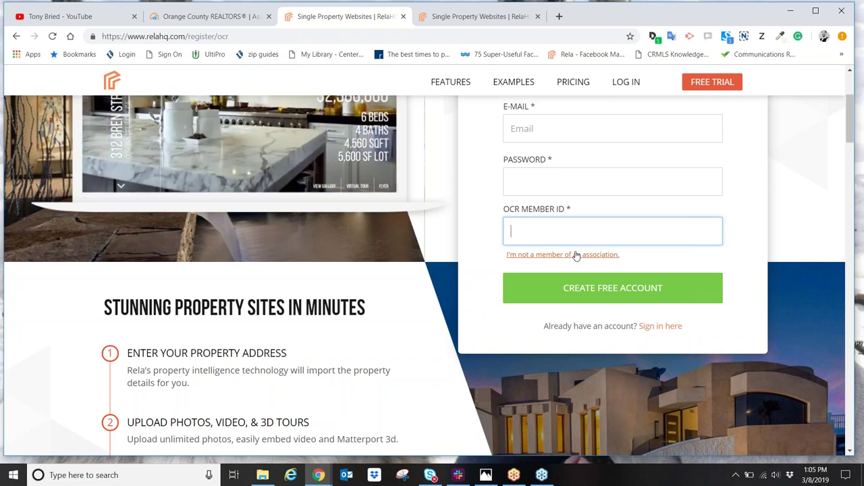
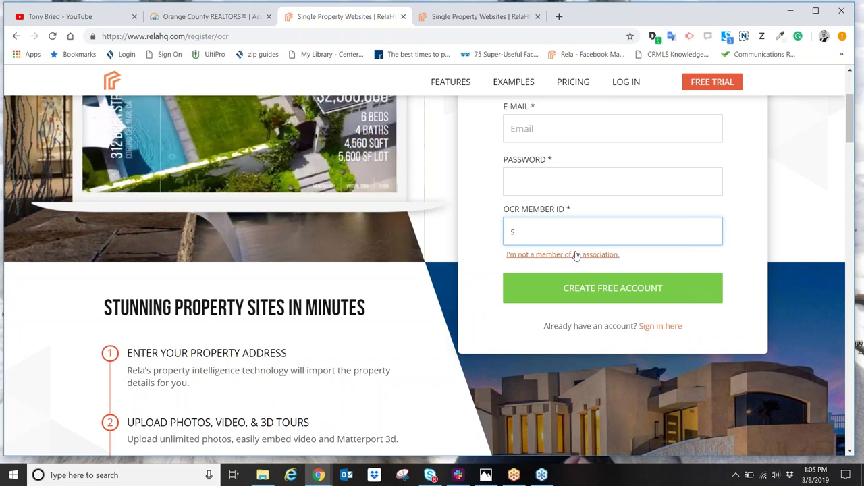
pyautogui.press('BackSpace')
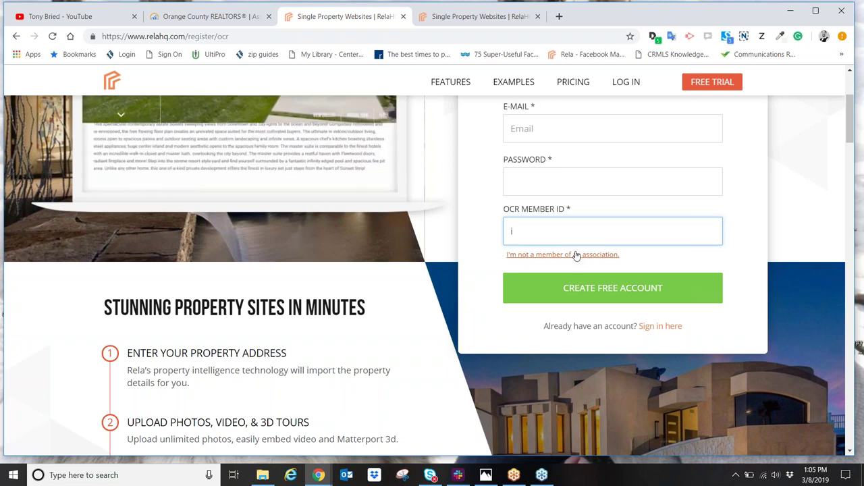
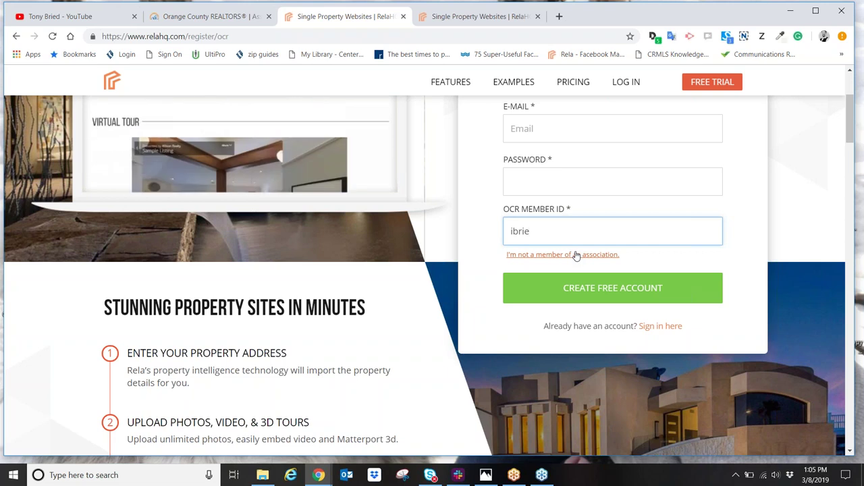
pyautogui.press('BackSpace')
pyautogui.press('BackSpace')
pyautogui.press('BackSpace')
pyautogui.press('BackSpace')
pyautogui.press('BackSpace')
pyautogui.press('BackSpace')
pyautogui.press('BackSpace')
pyautogui.press('BackSpace')
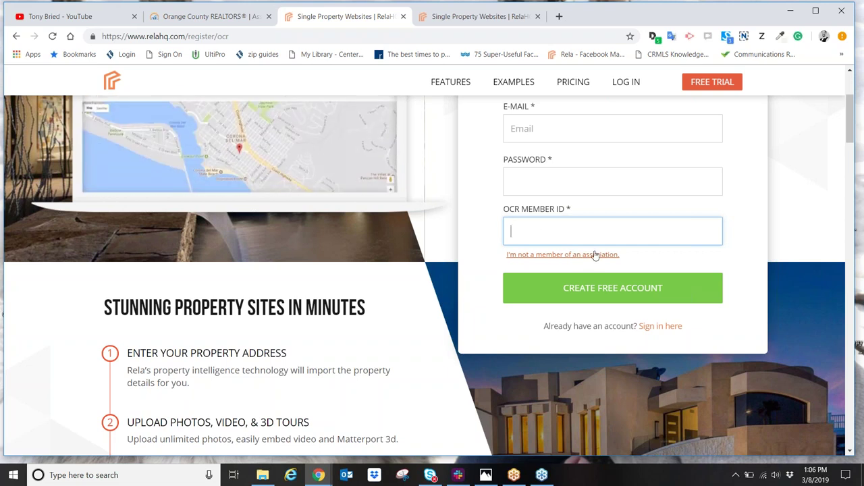
pyautogui.scroll(2, 614, 183)
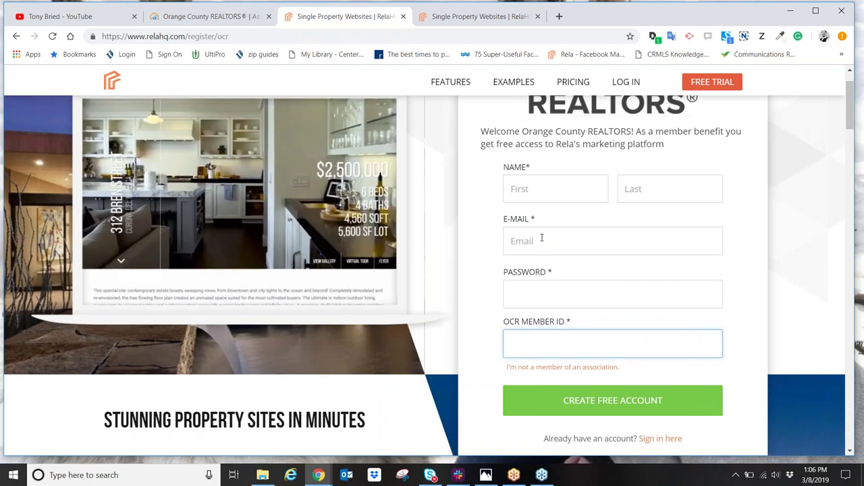
pyautogui.scroll(-1, 603, 296)
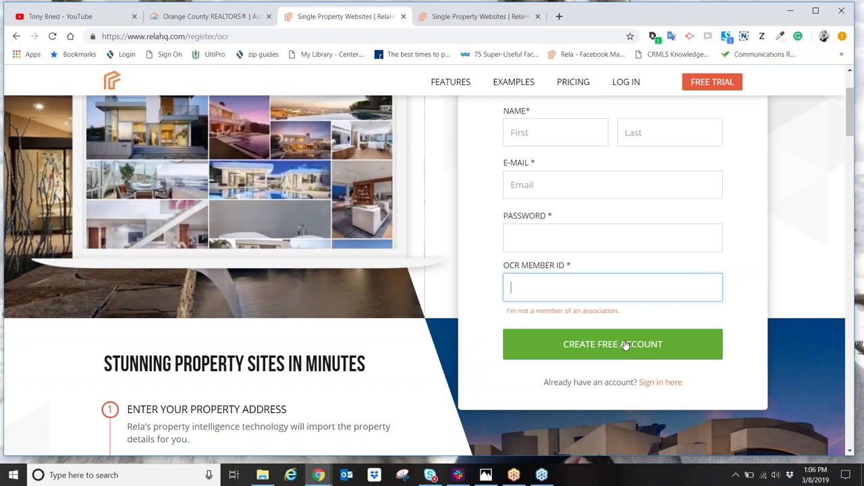
pyautogui.click(856, 37)
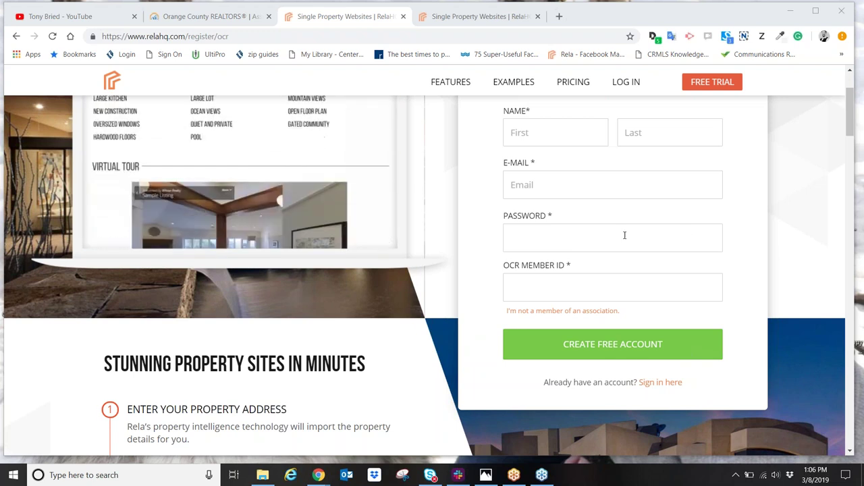
pyautogui.scroll(1, 379, 237)
pyautogui.scroll(2, 378, 237)
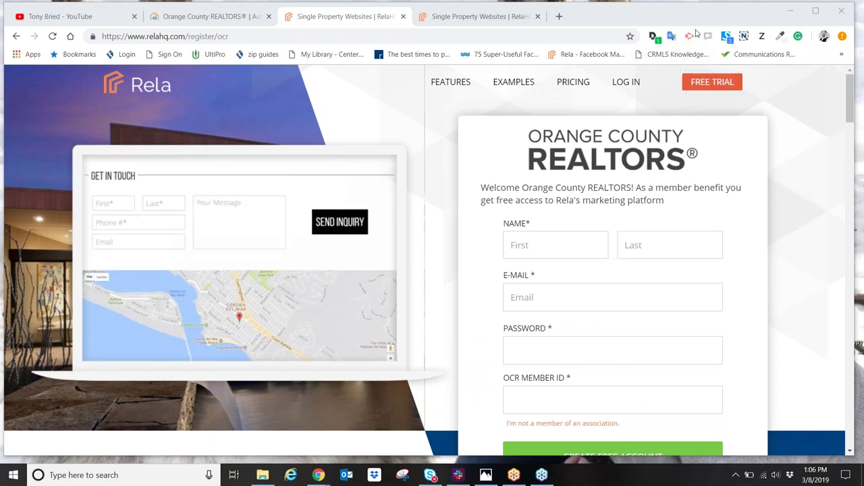
# Step: Log in with the account e-mail and password, then mark the Add a Property button
pyautogui.click(630, 82)
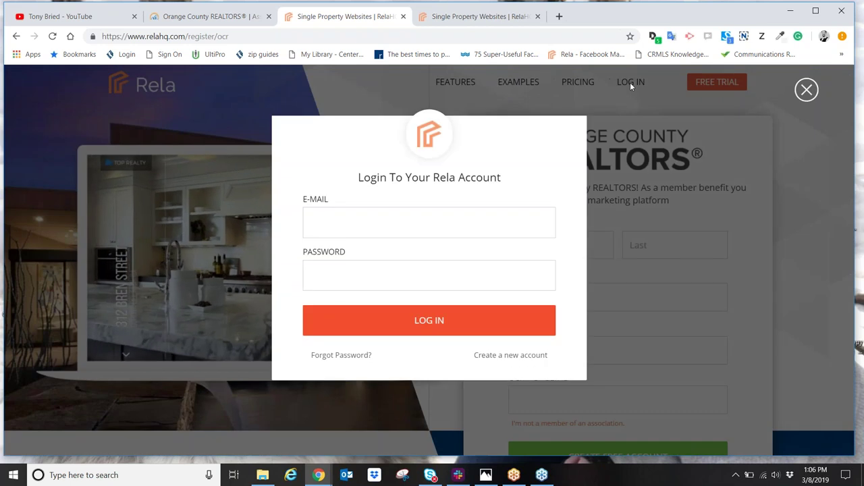
pyautogui.click(460, 217)
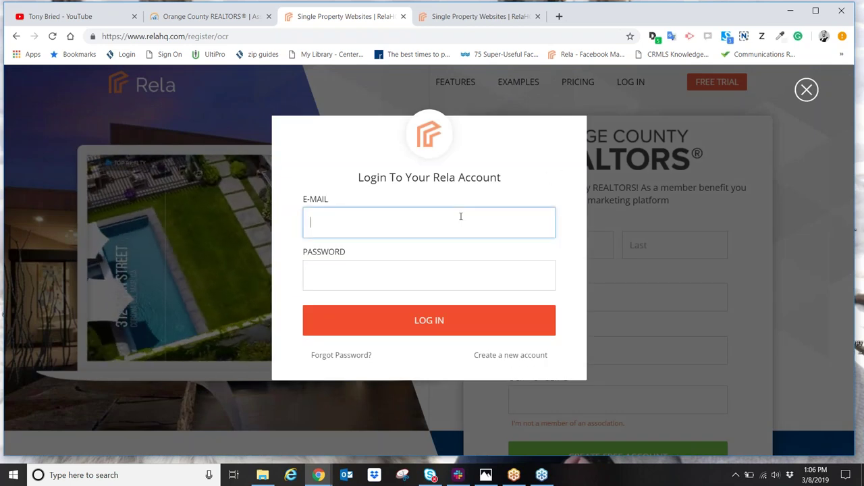
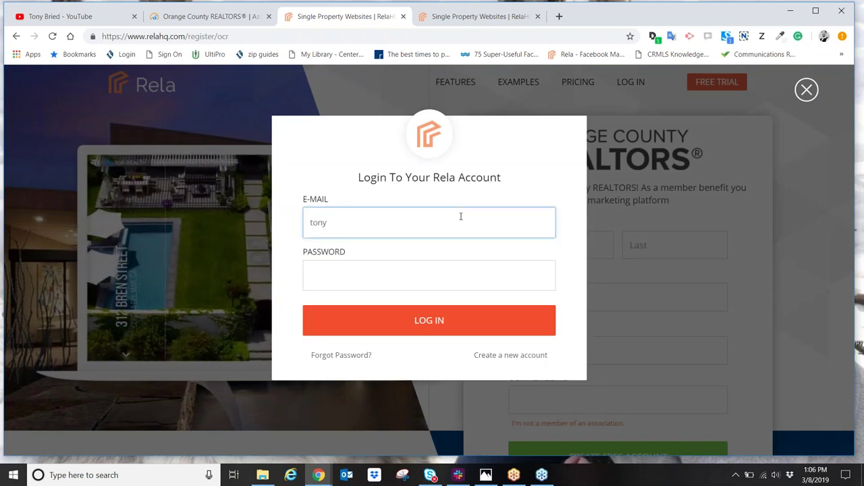
pyautogui.press('Tab')
pyautogui.write('••••••••')
pyautogui.press('Return')
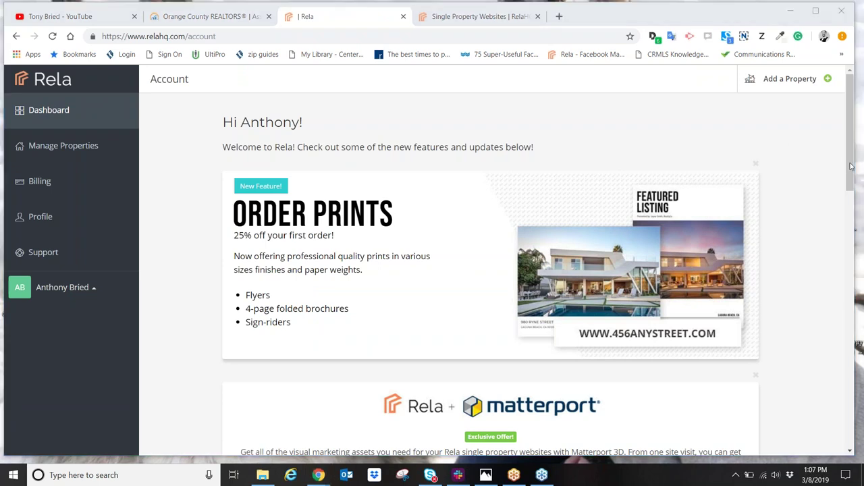
pyautogui.moveTo(732, 76)
pyautogui.mouseDown()
pyautogui.moveTo(746, 94)
pyautogui.moveTo(841, 75)
pyautogui.moveTo(751, 62)
pyautogui.moveTo(734, 73)
pyautogui.mouseUp()
pyautogui.click(778, 81)
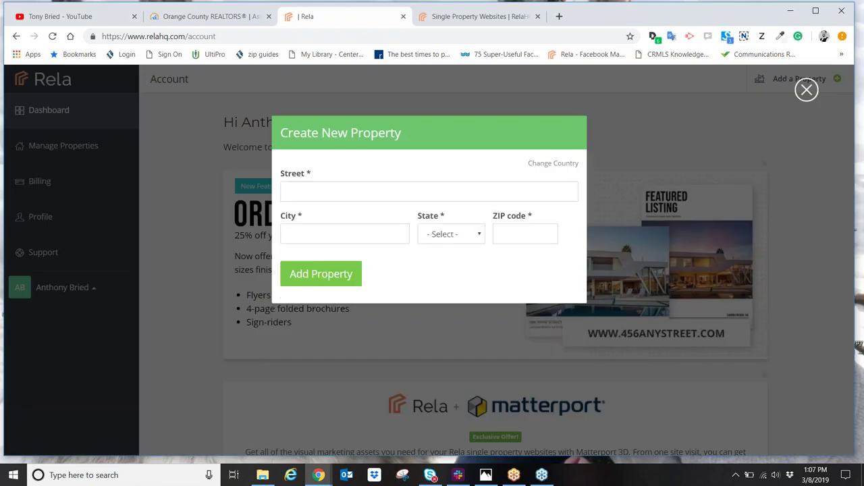
pyautogui.click(403, 197)
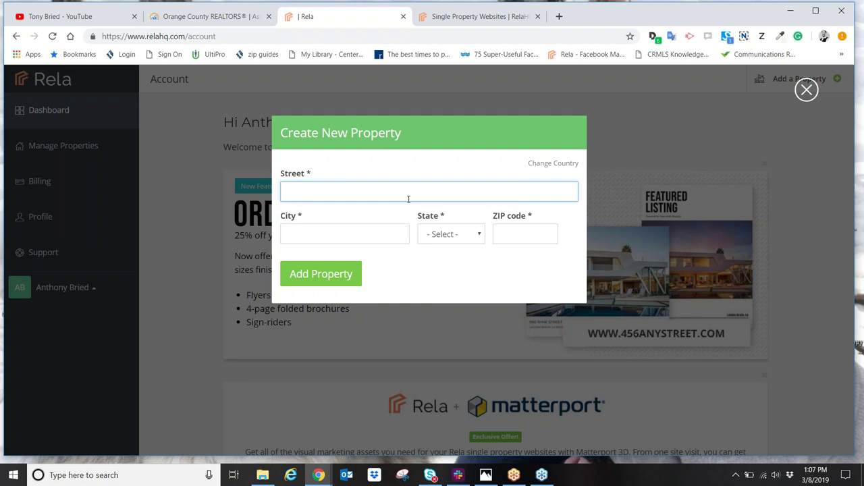
pyautogui.press('Tab')
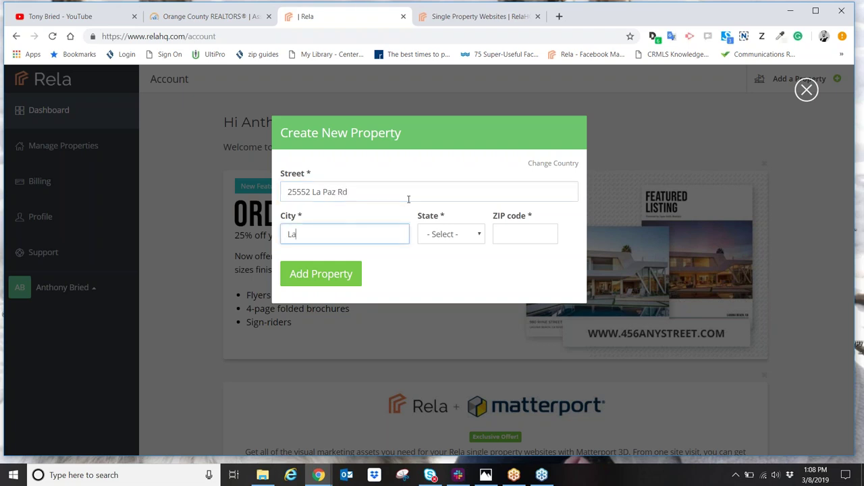
pyautogui.press('Tab')
pyautogui.press('Tab')
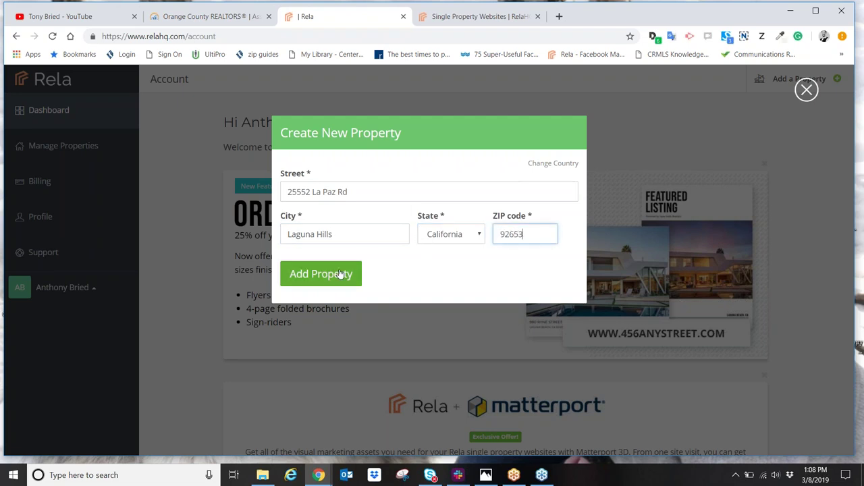
# Step: Add the property and select the template text in its Property Description editor
pyautogui.click(340, 274)
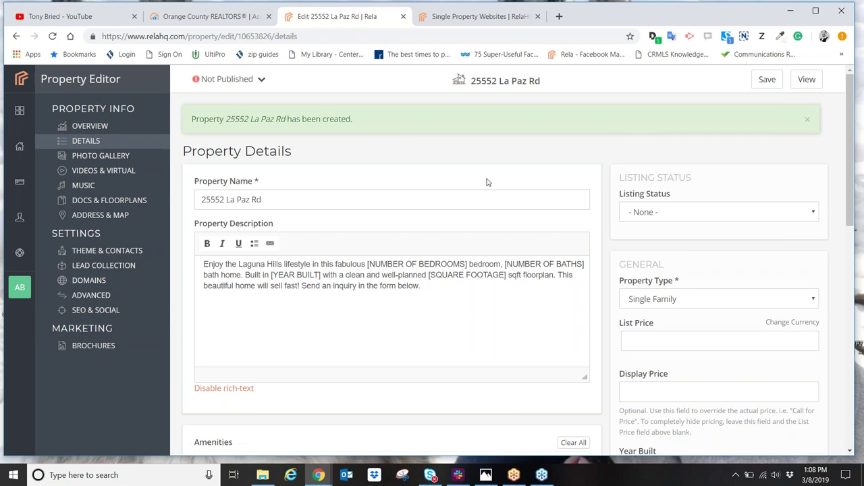
pyautogui.scroll(-1, 439, 172)
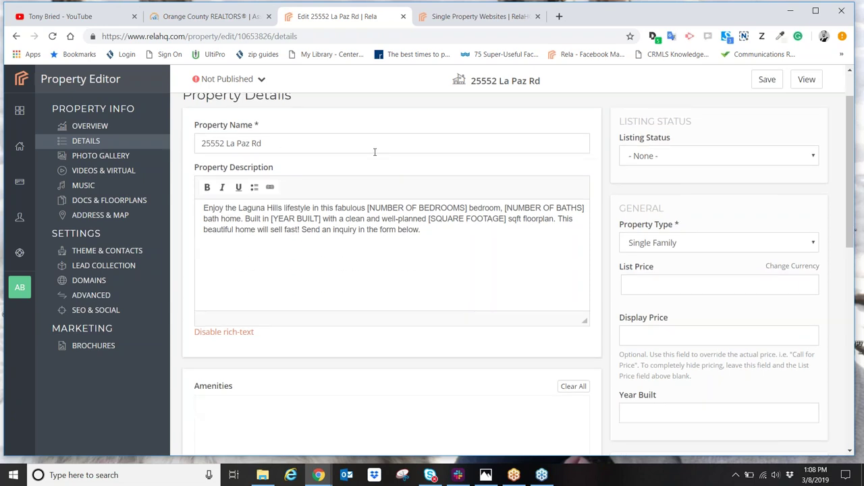
pyautogui.scroll(-1, 368, 194)
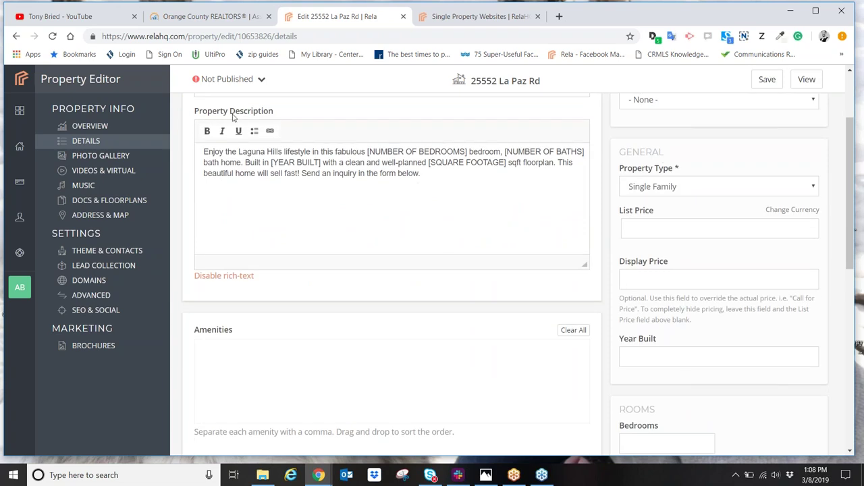
pyautogui.click(454, 179)
pyautogui.moveTo(438, 175); pyautogui.dragTo(195, 155)
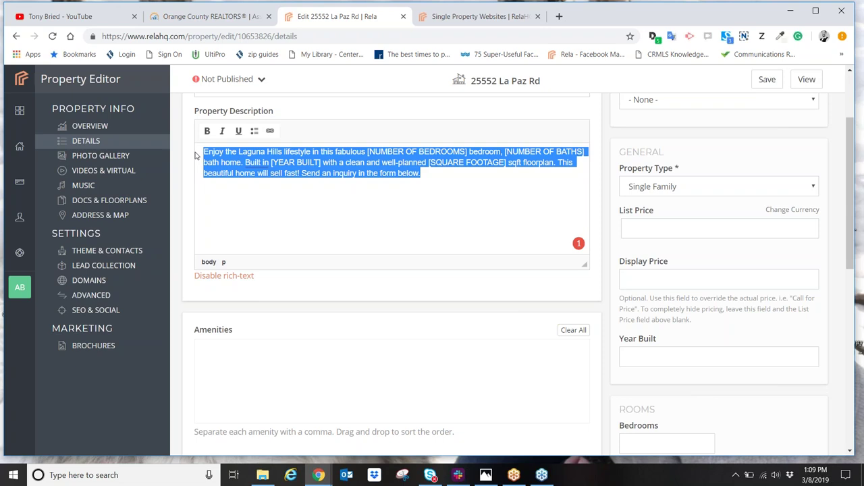
# Step: Replace the description with 'beuatiful 2 bed 3 bath home at the end of the cul-de-sac.'
pyautogui.write('beuatifu')
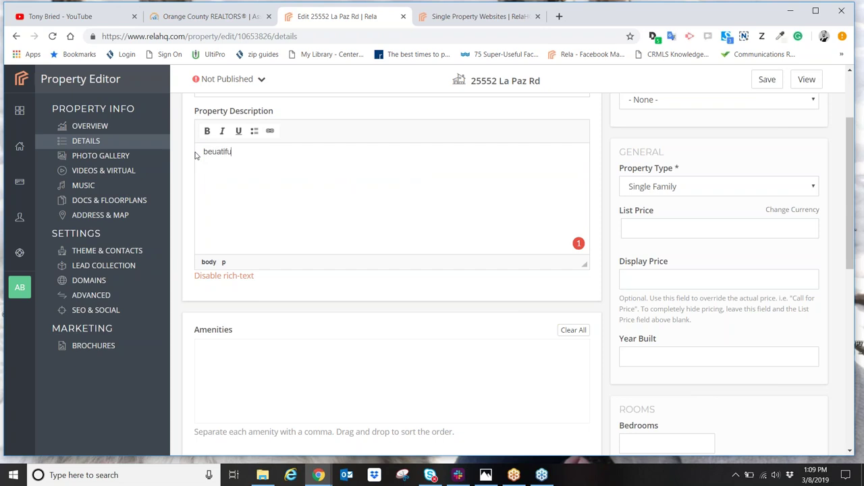
pyautogui.write('l 2 bed 3 bath home ')
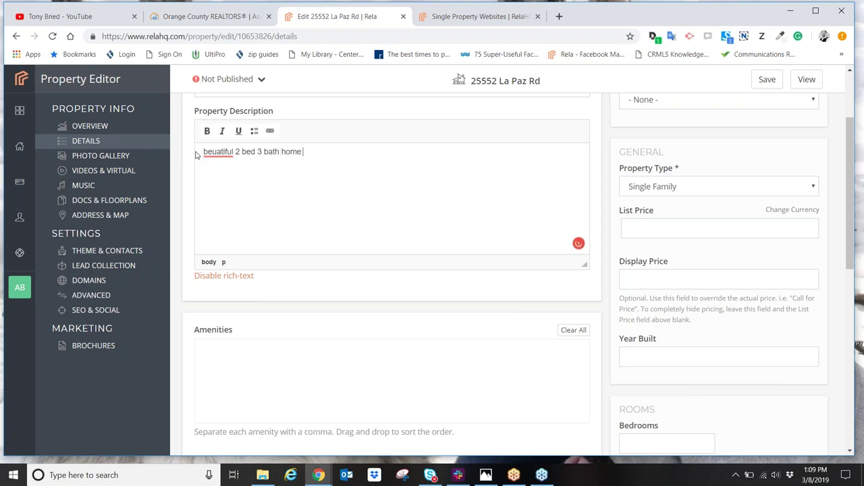
pyautogui.write('under 900k')
pyautogui.press('BackSpace')
pyautogui.press('BackSpace')
pyautogui.press('BackSpace')
pyautogui.press('BackSpace')
pyautogui.press('BackSpace')
pyautogui.press('BackSpace')
pyautogui.press('BackSpace')
pyautogui.press('BackSpace')
pyautogui.press('BackSpace')
pyautogui.press('BackSpace')
pyautogui.write('at the end of the cul-de-sac.')
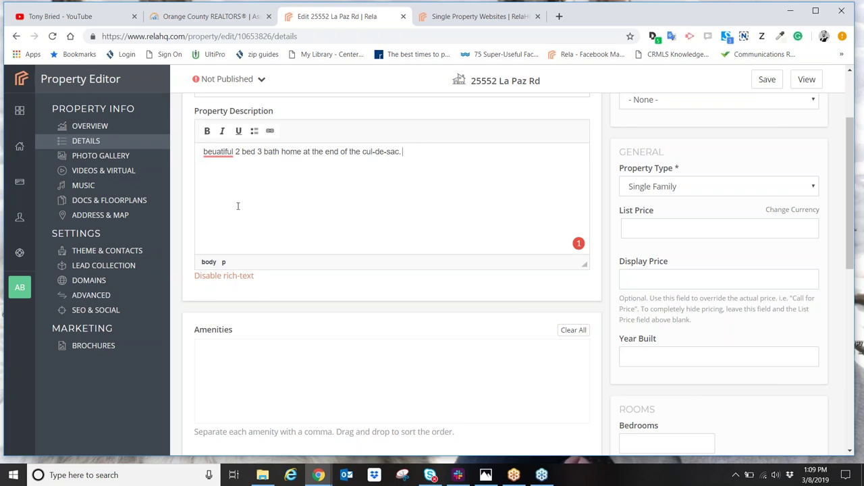
# Step: Choose Other as the Property Type and enter 'Business Opportunity' as the custom type
pyautogui.click(749, 194)
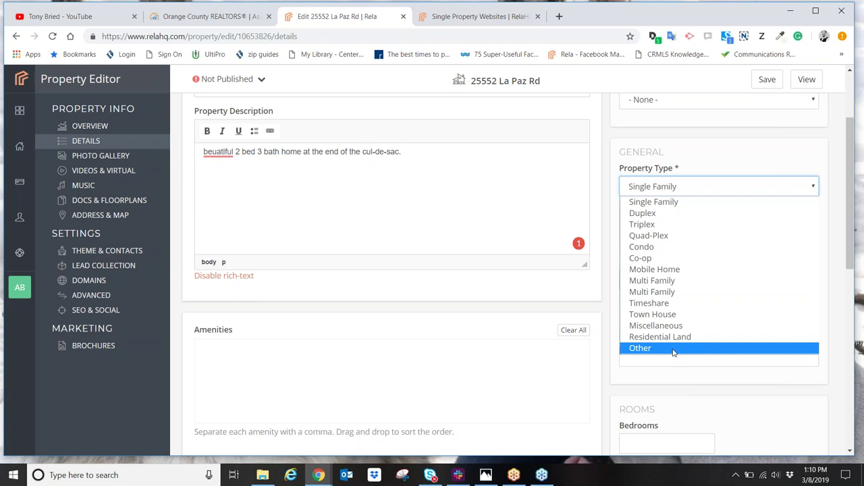
pyautogui.click(672, 350)
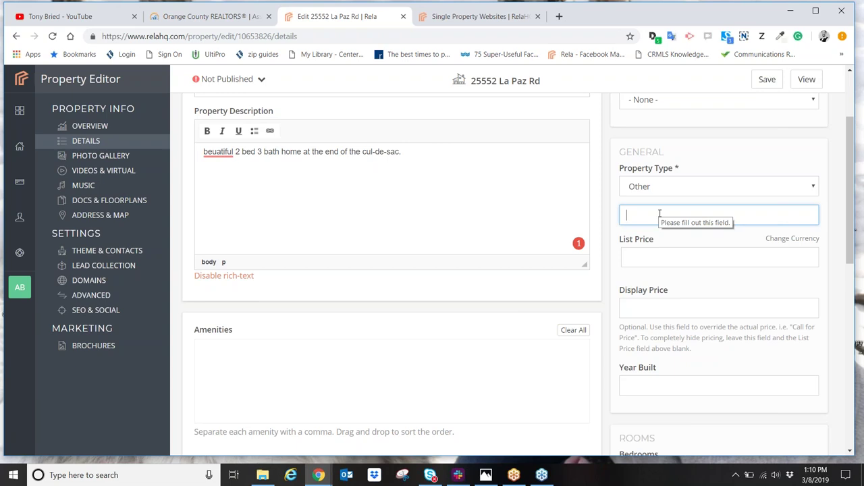
pyautogui.write('Business Op')
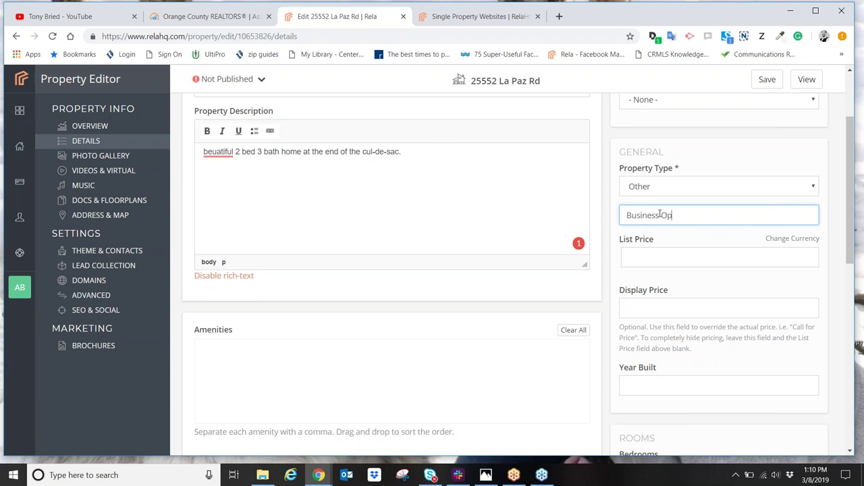
pyautogui.write('portunity')
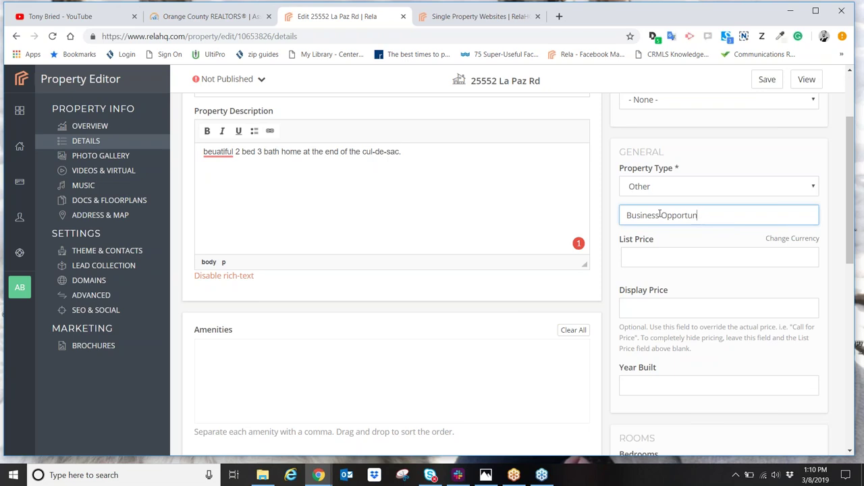